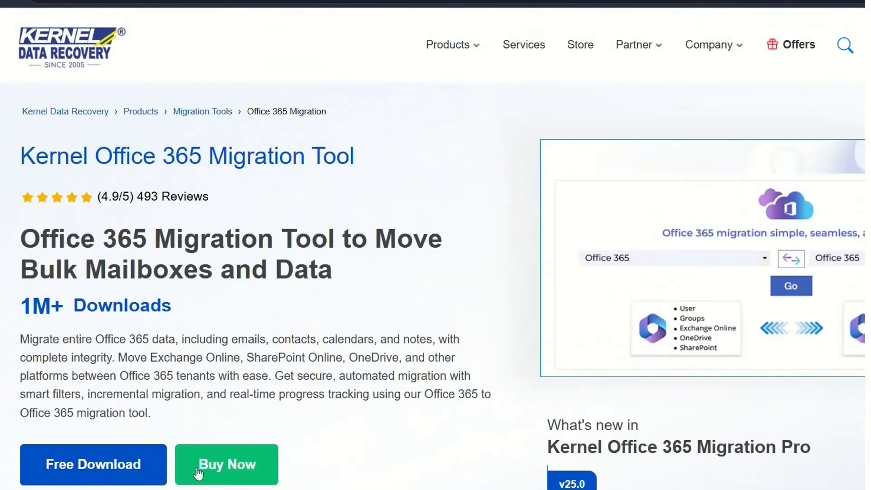
{"action": "scroll", "coordinate": [211, 477], "scroll_direction": "down", "scroll_amount": 5}
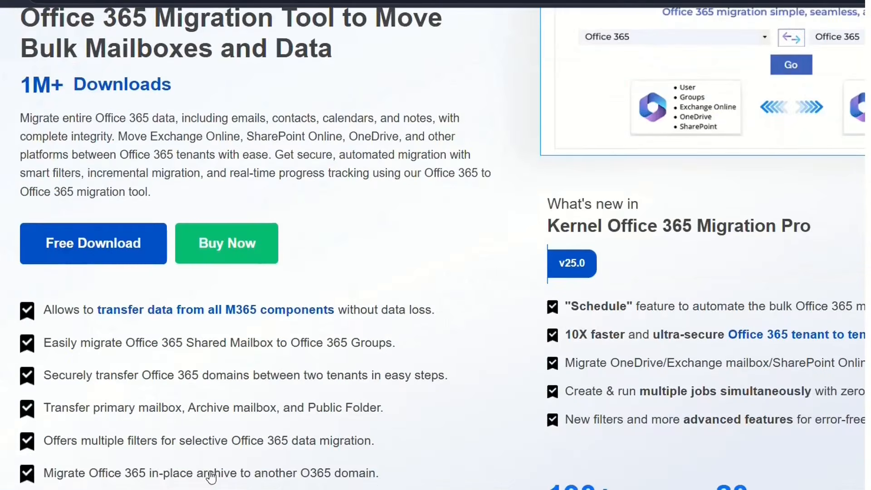
{"action": "scroll", "coordinate": [211, 477], "scroll_direction": "up", "scroll_amount": 3}
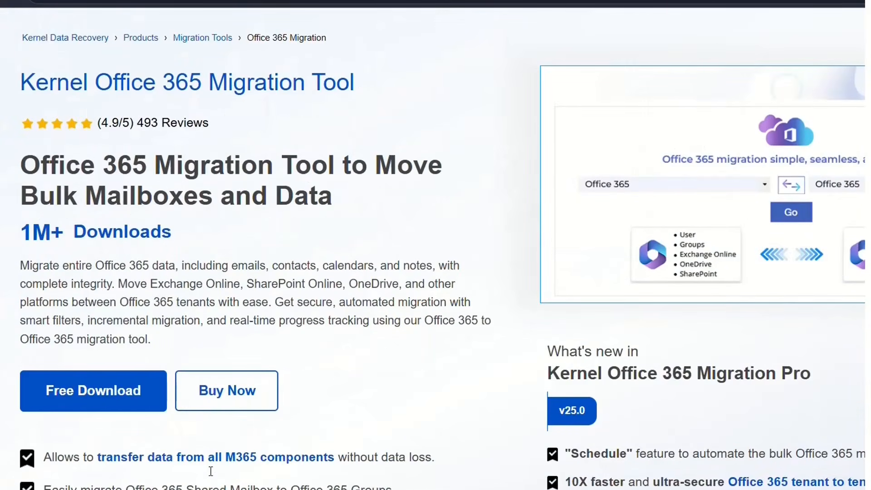
{"action": "scroll", "coordinate": [137, 448], "scroll_direction": "down", "scroll_amount": 3}
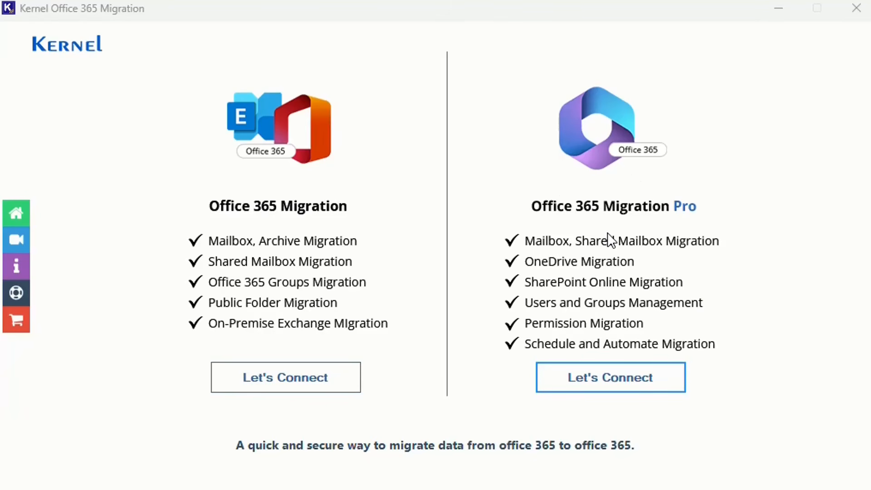
Connect to Office 365 Migration Pro and start a new migration from Office 365 to Office 365
{"action": "left_click", "coordinate": [628, 380]}
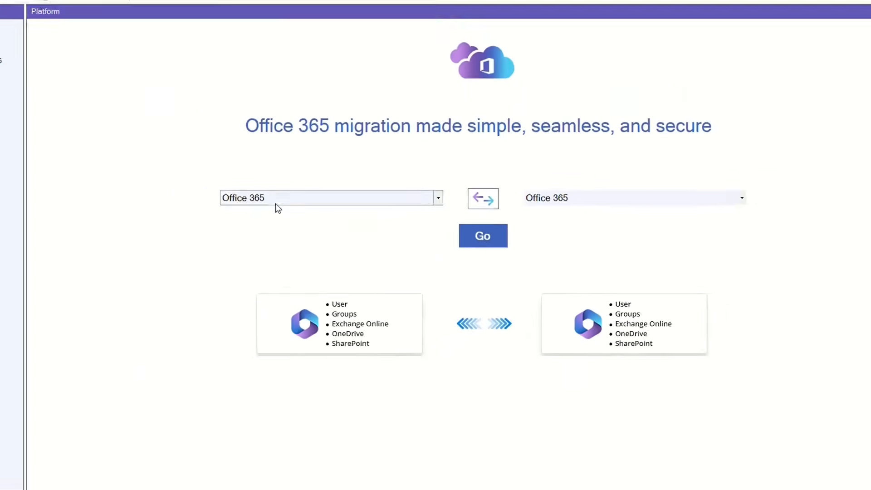
{"action": "left_click", "coordinate": [328, 200]}
{"action": "left_click", "coordinate": [330, 208]}
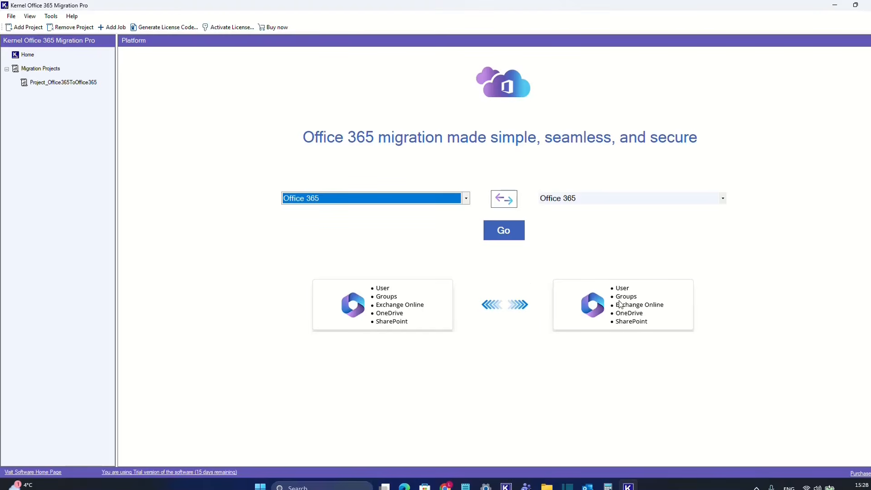
{"action": "left_click", "coordinate": [505, 235]}
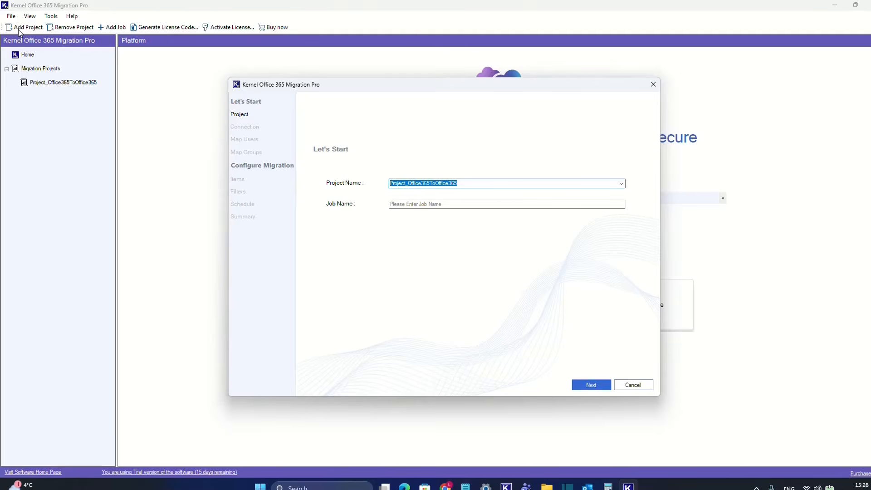
Name the job migration in Project_Office365ToOffice365 and select the Kernelapps connector as the source
{"action": "left_click", "coordinate": [409, 205]}
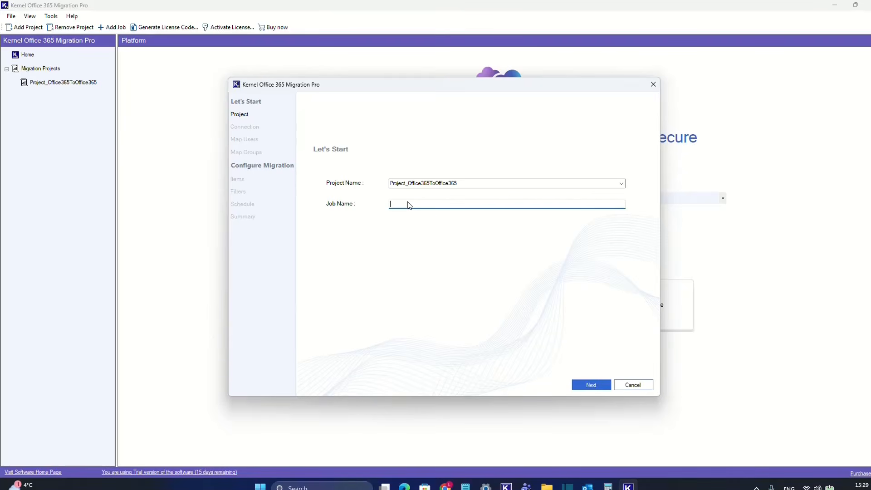
{"action": "type", "text": "migration"}
{"action": "left_click", "coordinate": [592, 382]}
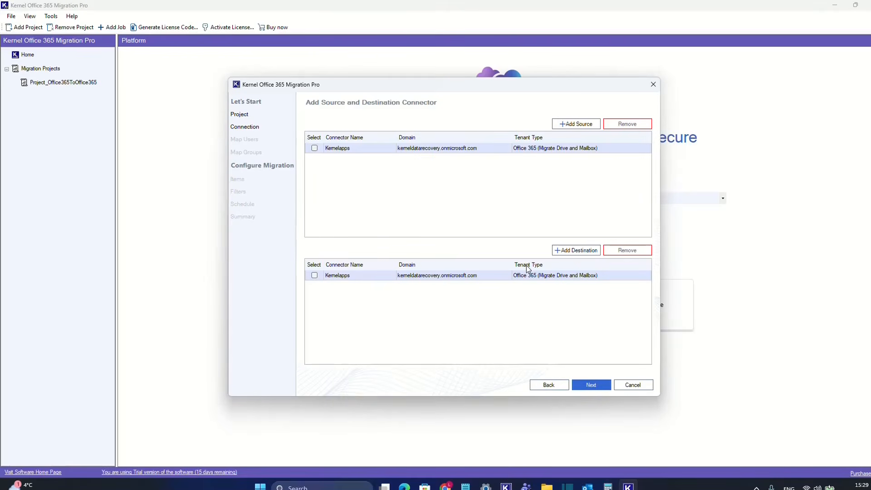
{"action": "left_click", "coordinate": [440, 151]}
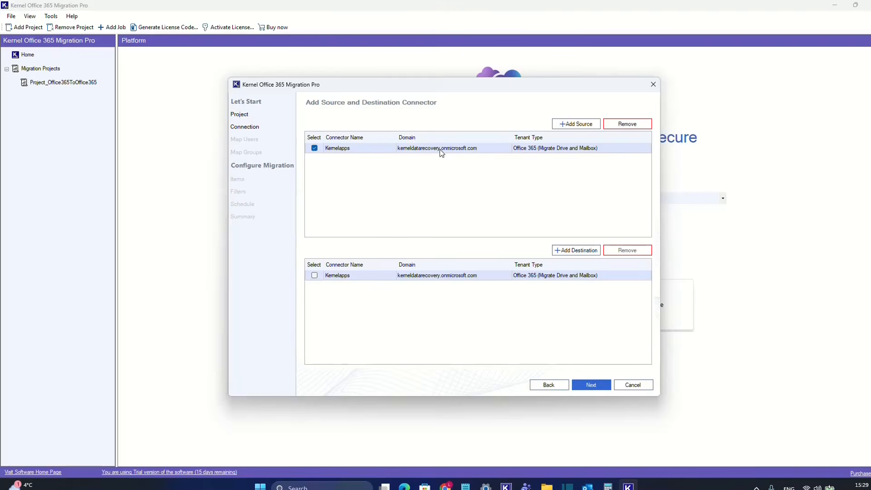
Examine the Add Source form and its help guide on app registration and required permissions, leaving it without adding a source
{"action": "left_click", "coordinate": [569, 126]}
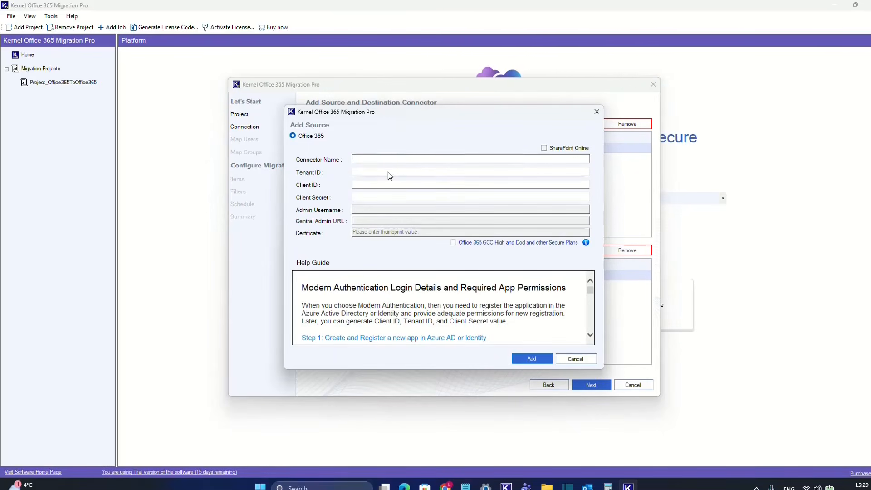
{"action": "left_click", "coordinate": [381, 186]}
{"action": "left_click", "coordinate": [376, 198]}
{"action": "scroll", "coordinate": [363, 286], "scroll_direction": "down", "scroll_amount": 1}
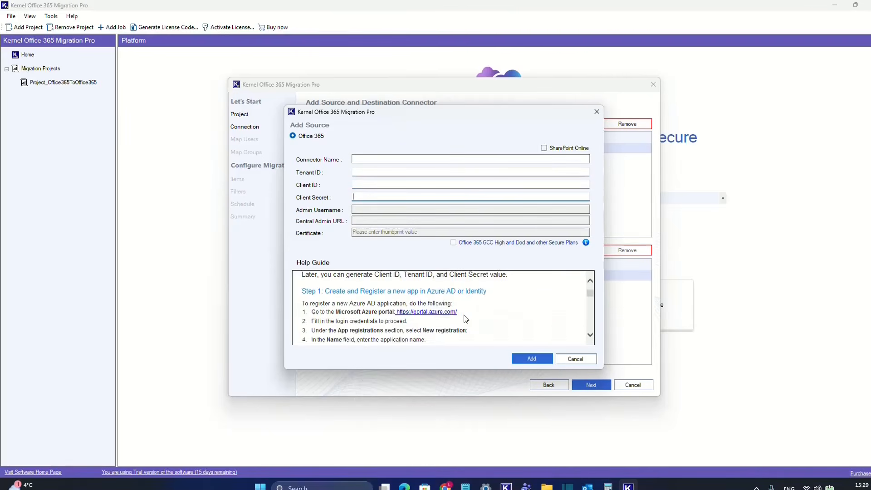
{"action": "scroll", "coordinate": [466, 319], "scroll_direction": "down", "scroll_amount": 1}
{"action": "scroll", "coordinate": [419, 303], "scroll_direction": "up", "scroll_amount": 2}
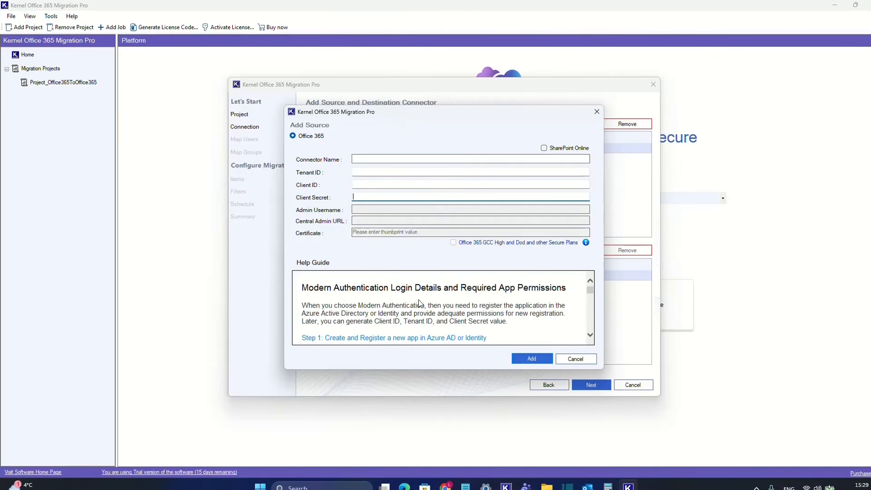
{"action": "scroll", "coordinate": [420, 303], "scroll_direction": "down", "scroll_amount": 1}
{"action": "scroll", "coordinate": [454, 306], "scroll_direction": "down", "scroll_amount": 3}
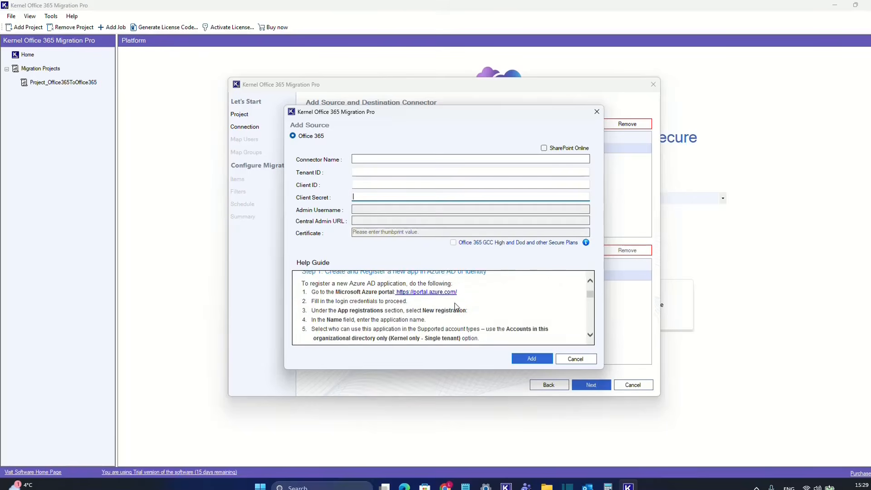
{"action": "scroll", "coordinate": [456, 308], "scroll_direction": "down", "scroll_amount": 2}
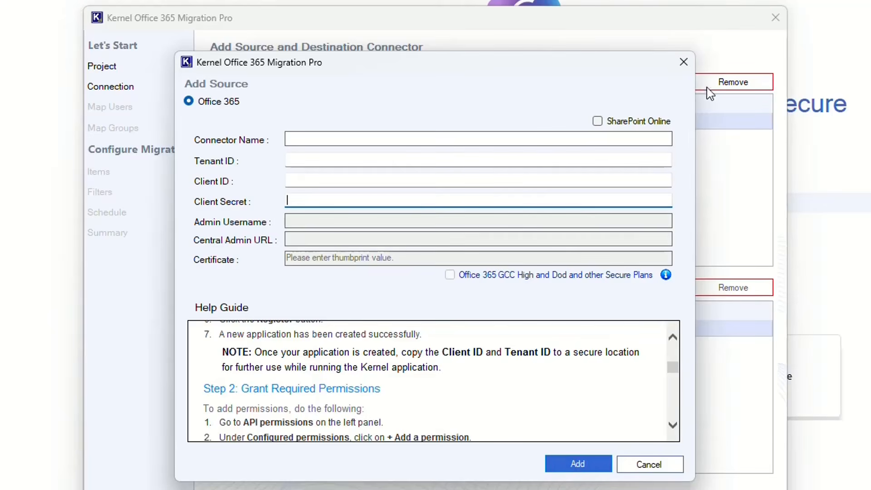
{"action": "left_click", "coordinate": [684, 62]}
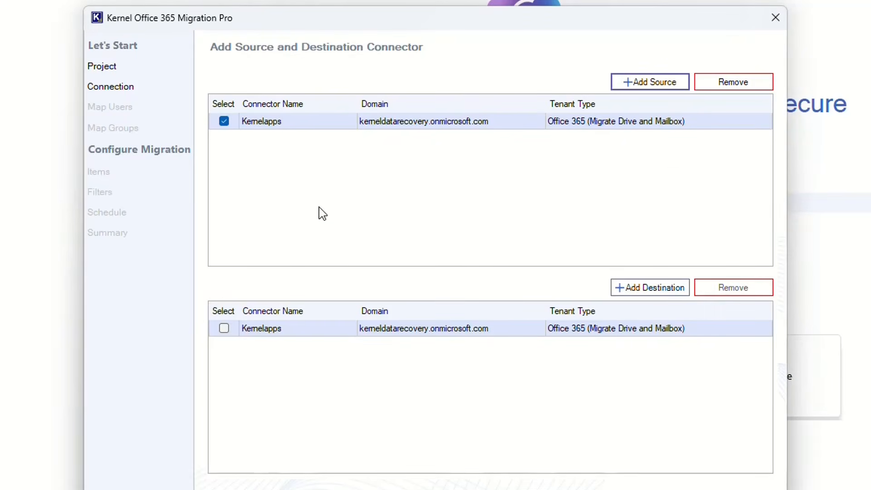
Add an Office 365 destination connector using its connector name, tenant ID, client ID and client secret
{"action": "left_click", "coordinate": [647, 289]}
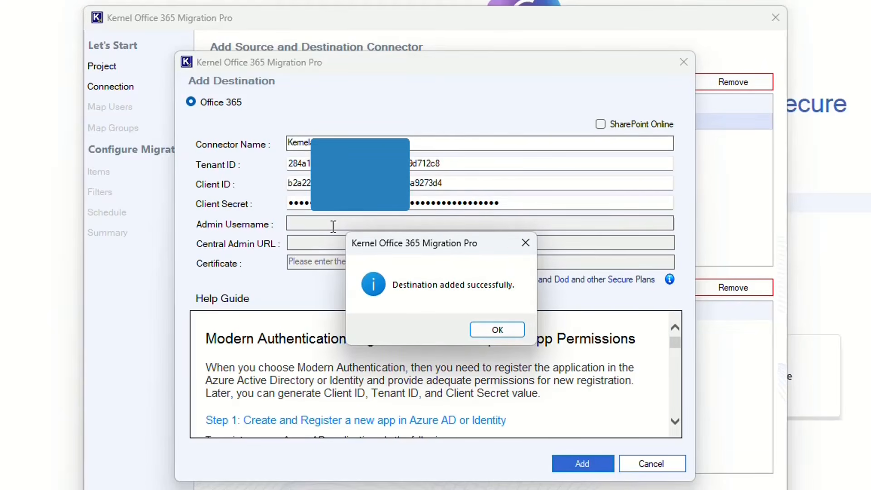
{"action": "left_click", "coordinate": [494, 328]}
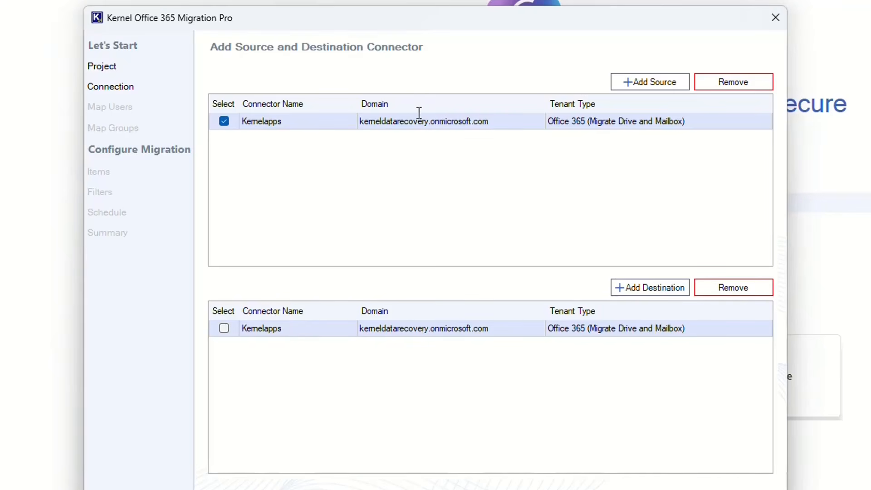
View the connection details of the Kernelapps source connector
{"action": "right_click", "coordinate": [407, 122]}
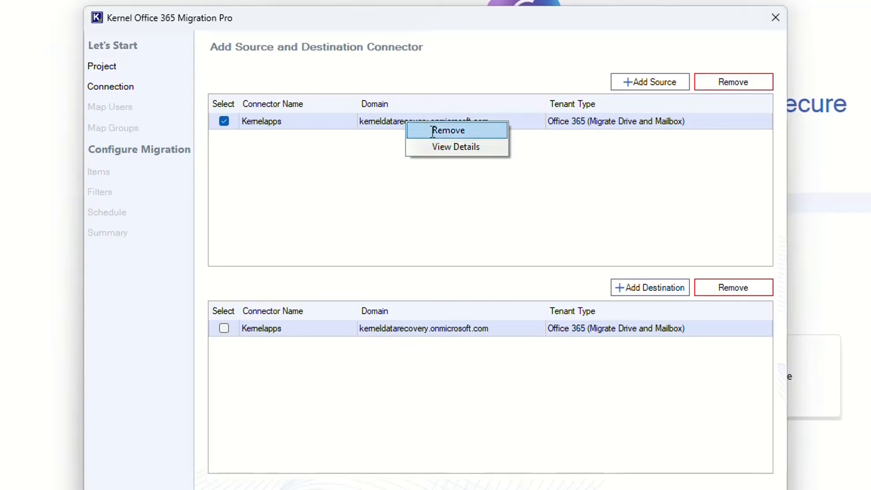
{"action": "left_click", "coordinate": [458, 147]}
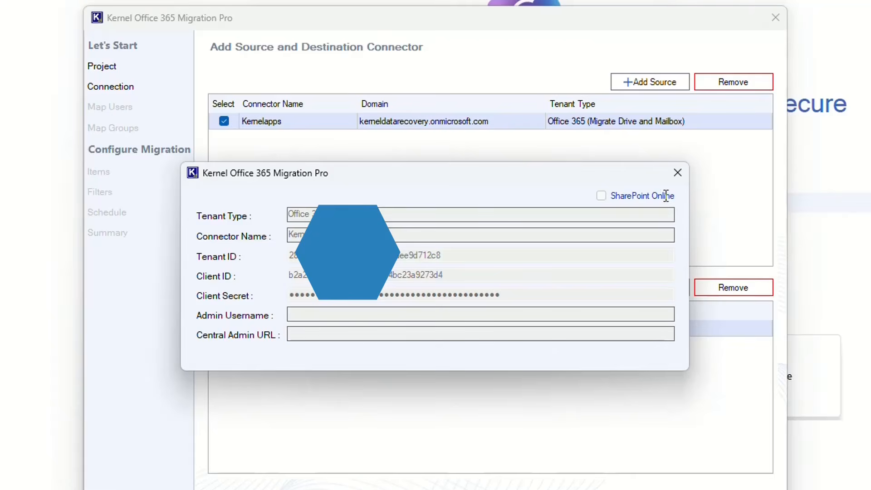
{"action": "left_click", "coordinate": [677, 173]}
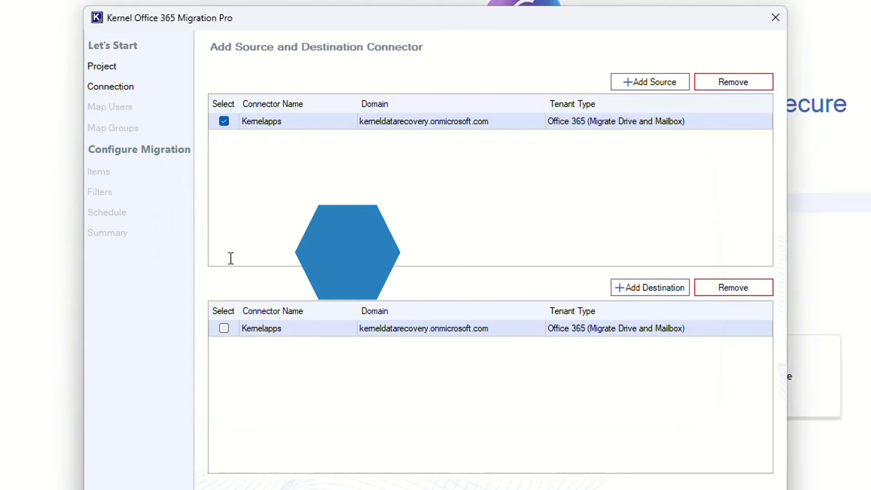
Select Kernelapps as the destination connector and accept Exchange Online and OneDrive as the migration objects
{"action": "left_click", "coordinate": [225, 327]}
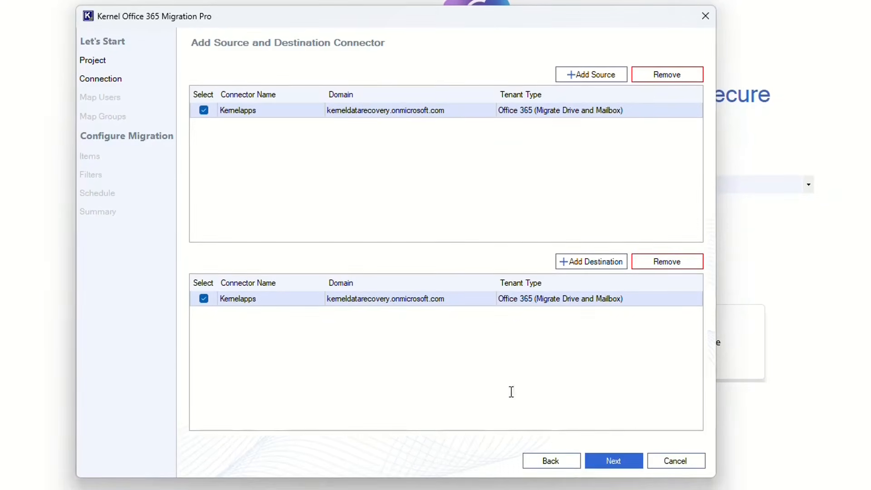
{"action": "left_click", "coordinate": [621, 465]}
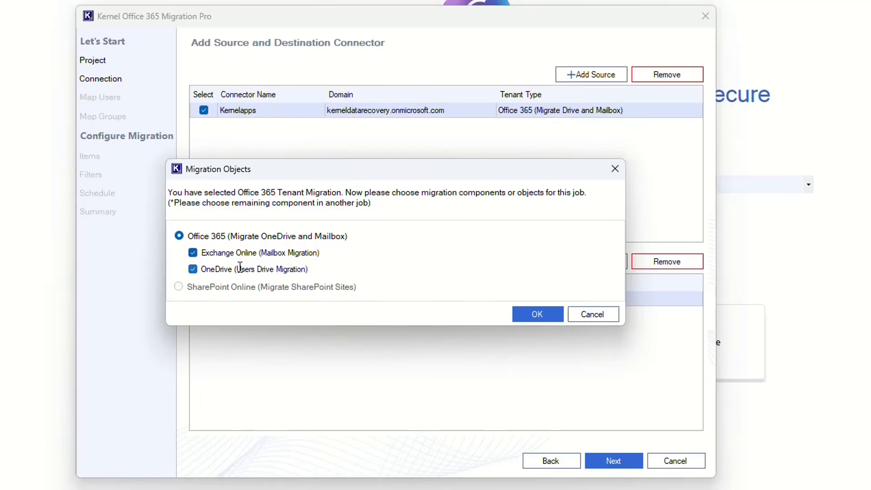
{"action": "left_click", "coordinate": [531, 315]}
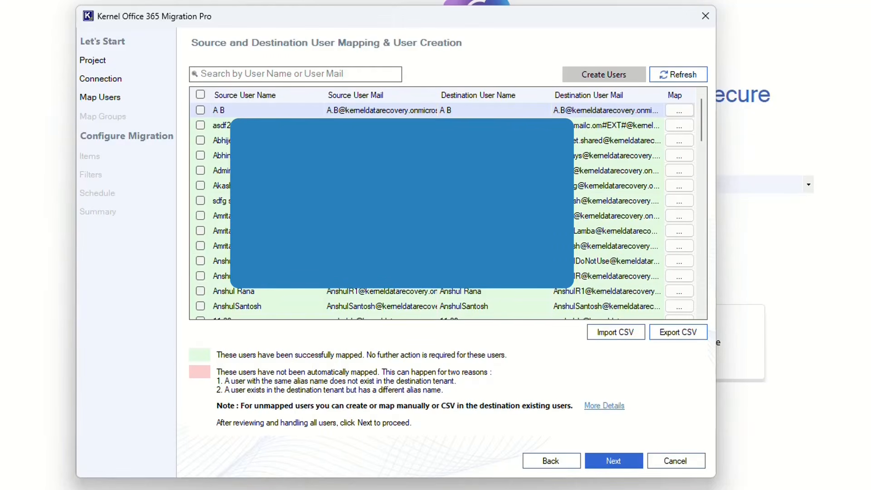
Filter the user mapping list by test, select the Testdata and Test User accounts, and proceed to group mapping
{"action": "left_click", "coordinate": [275, 77]}
{"action": "type", "text": "te"}
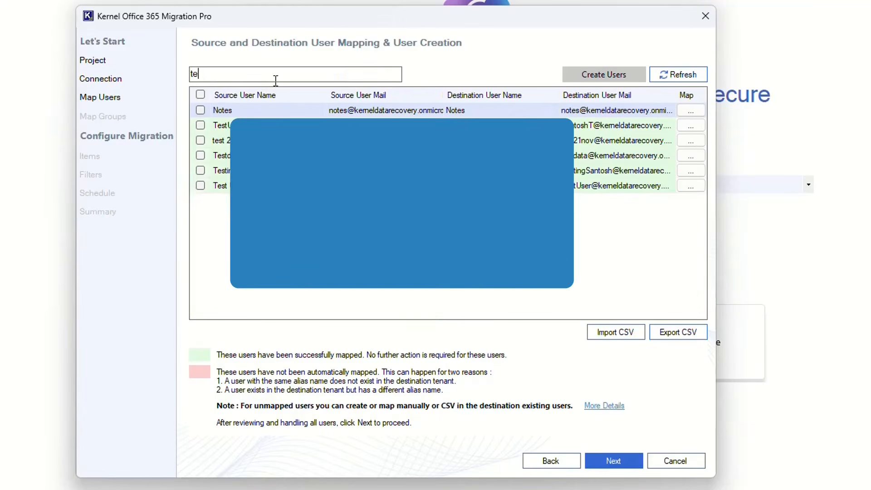
{"action": "type", "text": "st"}
{"action": "left_click", "coordinate": [201, 170]}
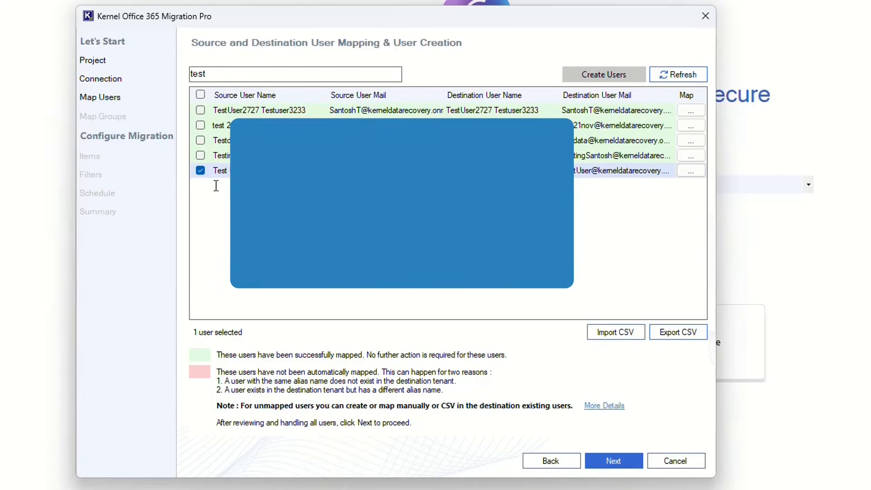
{"action": "left_click", "coordinate": [200, 140]}
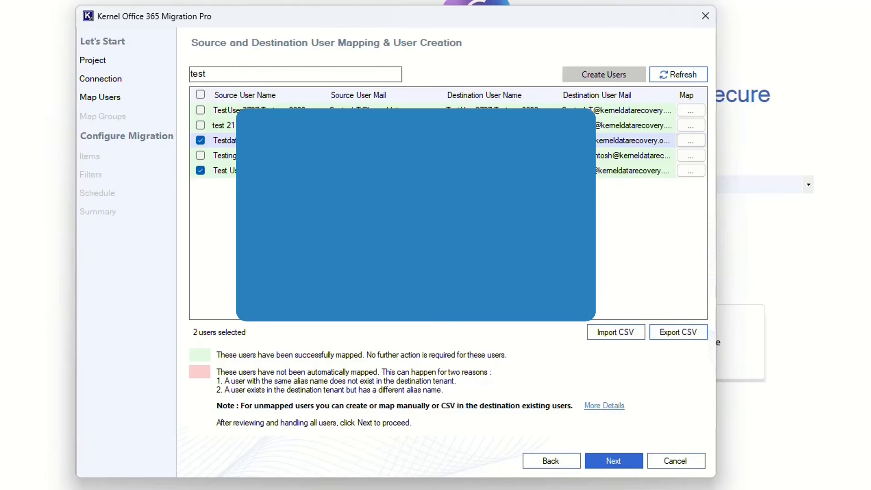
{"action": "left_click", "coordinate": [626, 462]}
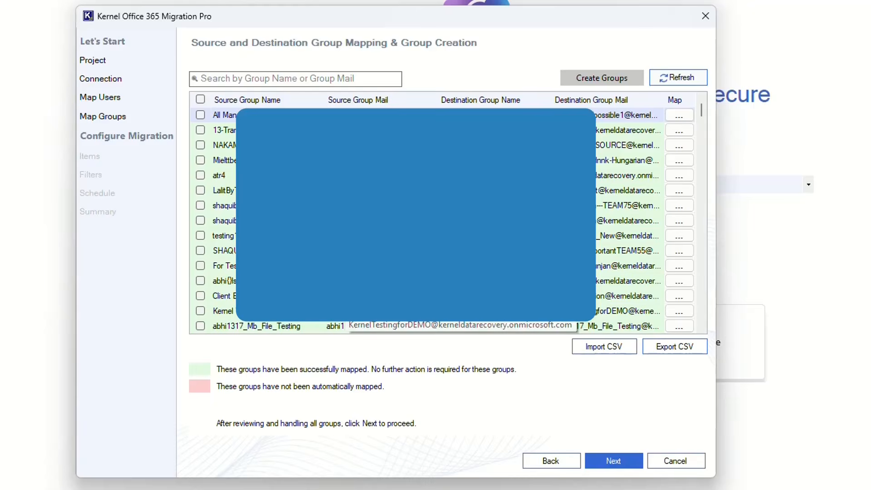
Select the second group in the group mapping list and proceed to the migration items
{"action": "left_click", "coordinate": [278, 81]}
{"action": "left_click", "coordinate": [200, 130]}
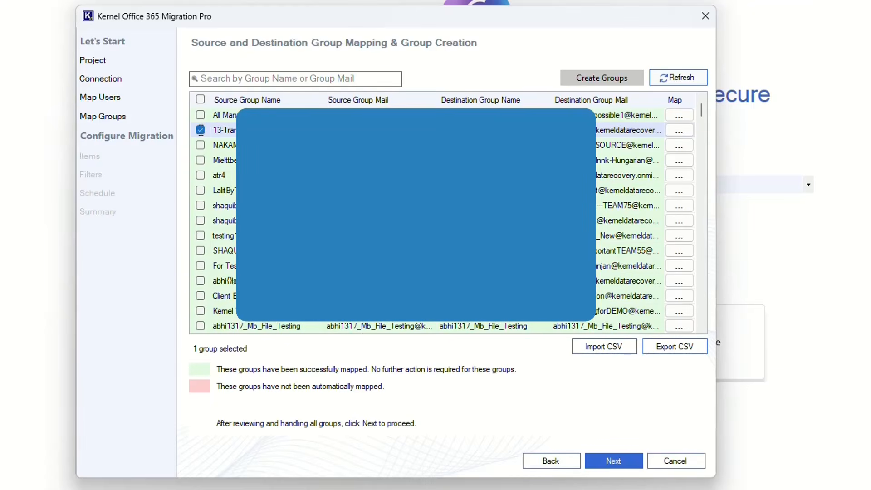
{"action": "left_click", "coordinate": [614, 461]}
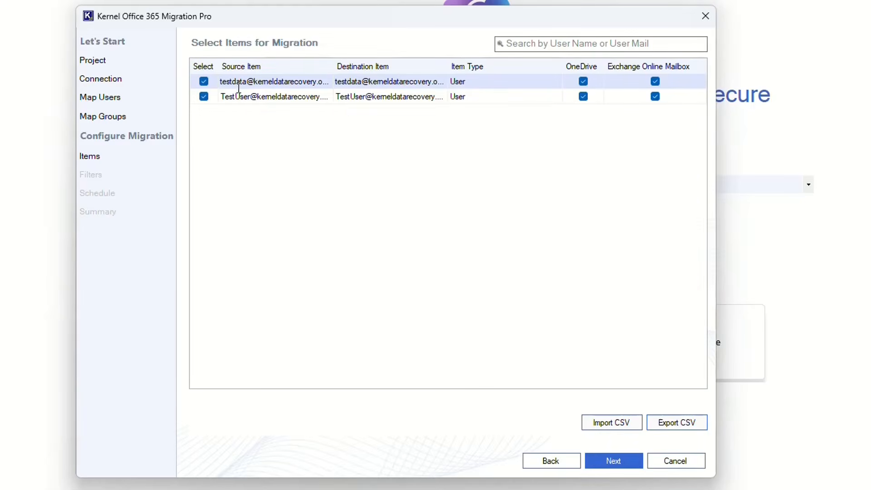
Exclude the Test User item from the migration, including its OneDrive and Exchange Online mailbox, and proceed to the filters
{"action": "left_click", "coordinate": [204, 97]}
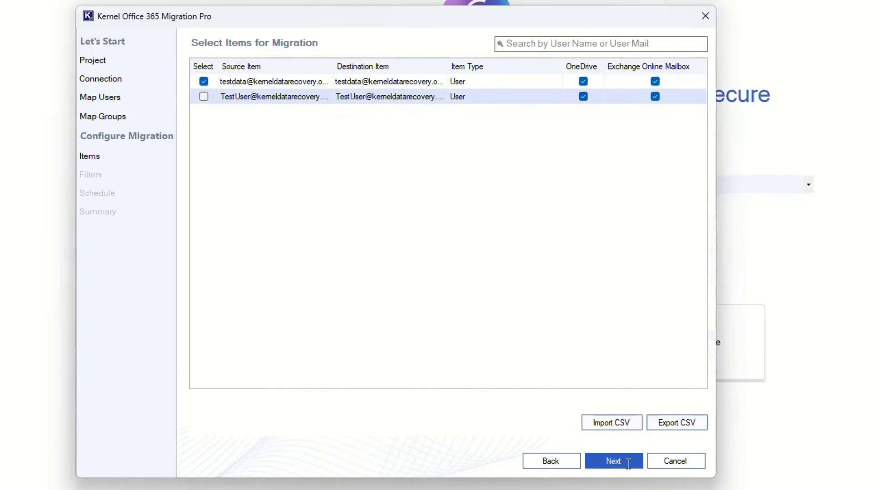
{"action": "left_click", "coordinate": [584, 96]}
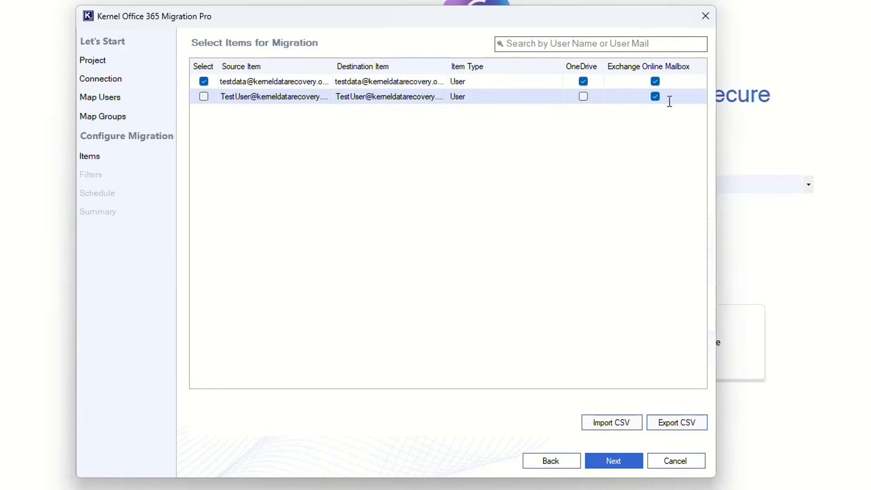
{"action": "left_click", "coordinate": [656, 97]}
{"action": "left_click", "coordinate": [599, 458]}
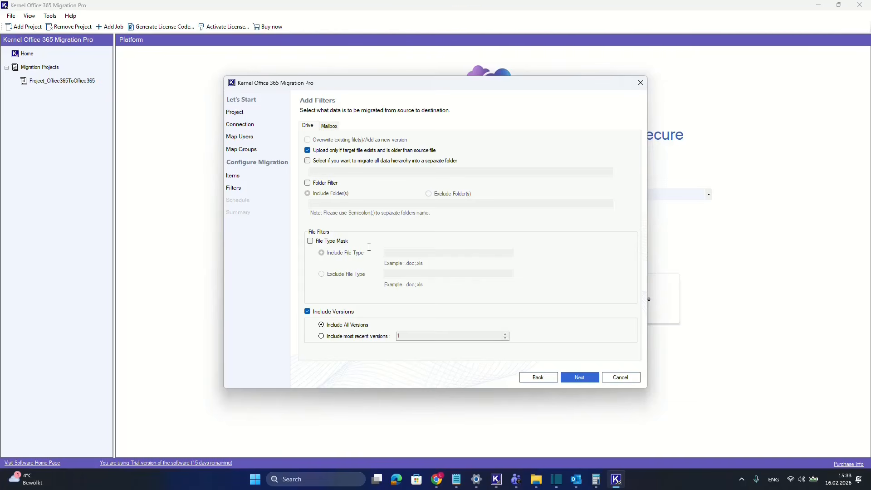
Review the mailbox filters, accept the default filter settings, and set the migration schedule to Immediate
{"action": "left_click", "coordinate": [338, 126]}
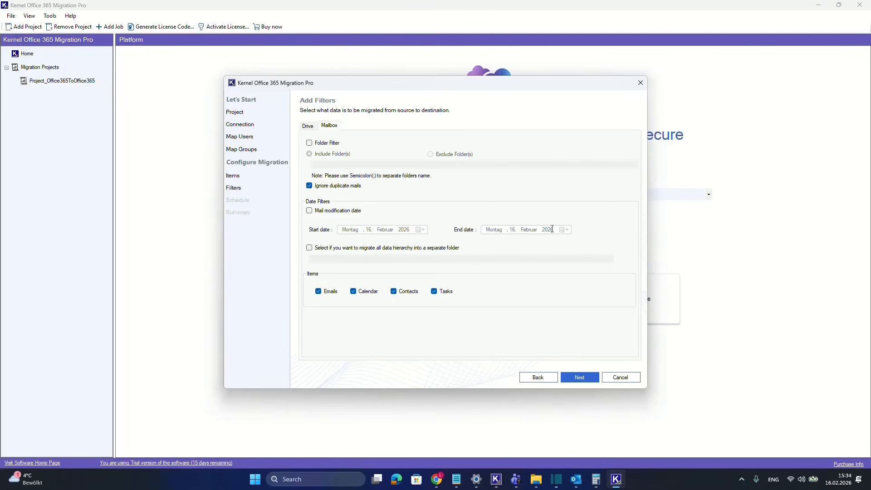
{"action": "left_click", "coordinate": [580, 377]}
{"action": "left_click", "coordinate": [321, 129]}
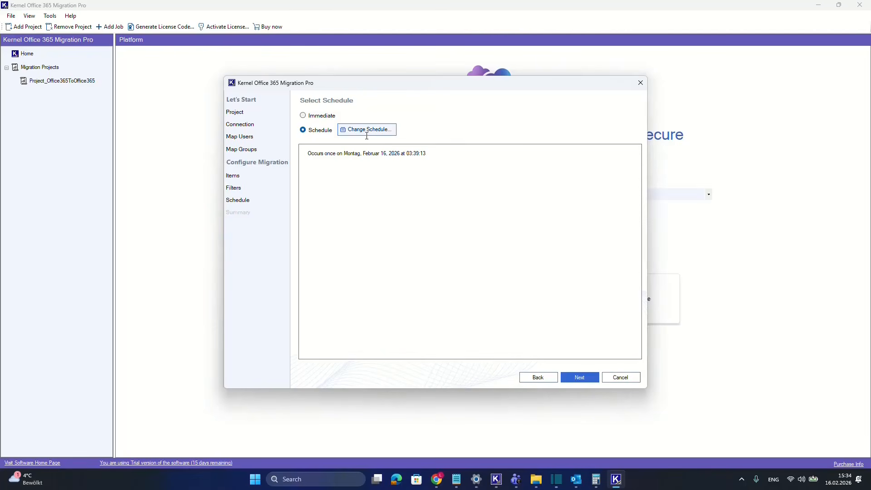
{"action": "left_click", "coordinate": [319, 117]}
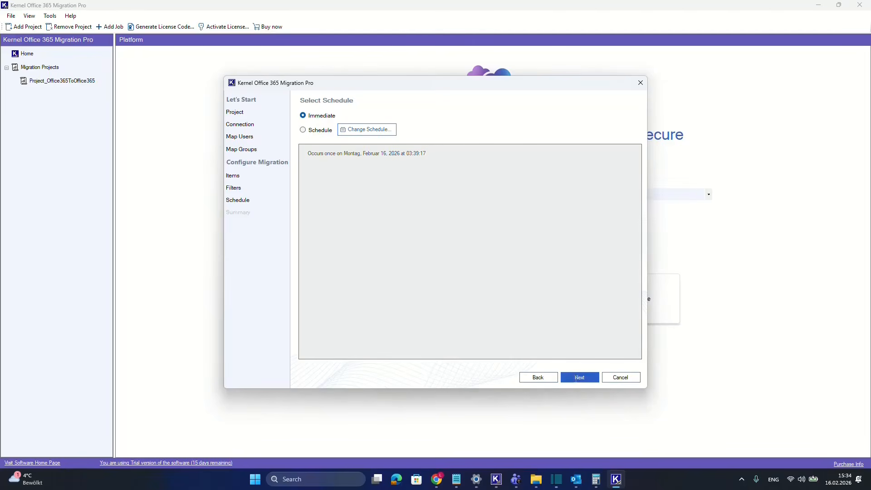
Proceed from the schedule to the summary, create the migration job, and acknowledge its creation
{"action": "left_click", "coordinate": [576, 378]}
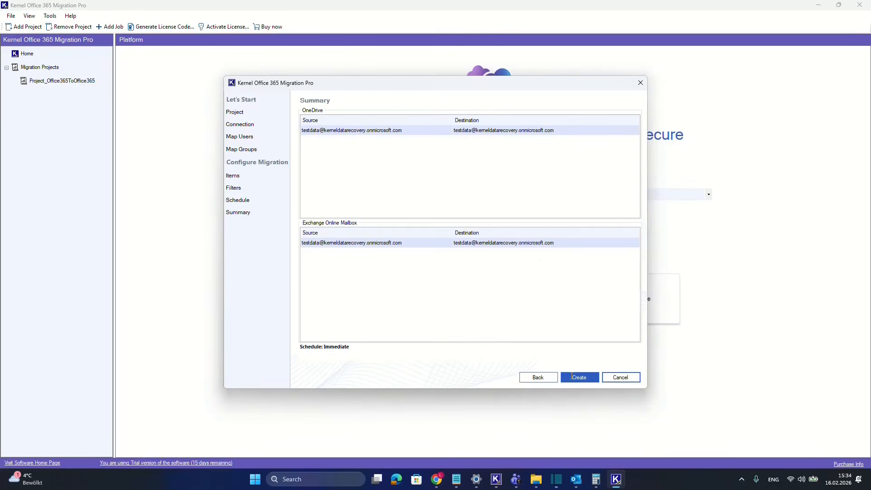
{"action": "left_click", "coordinate": [572, 377]}
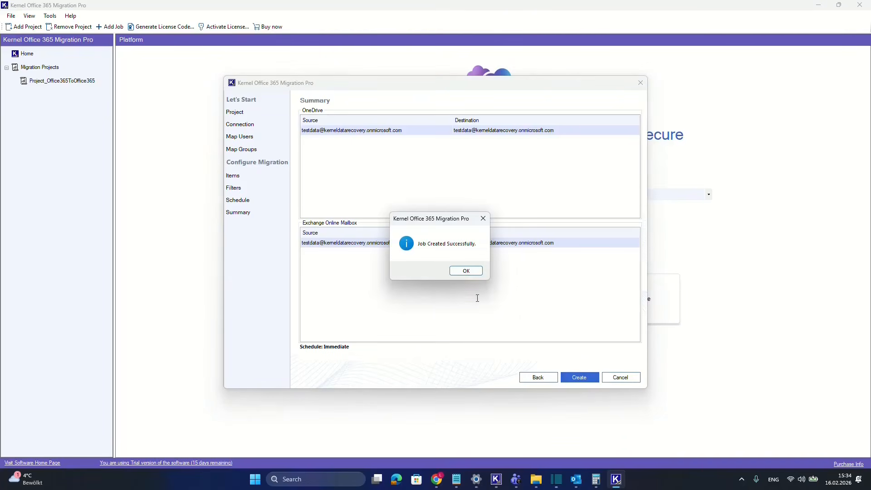
{"action": "left_click", "coordinate": [466, 272]}
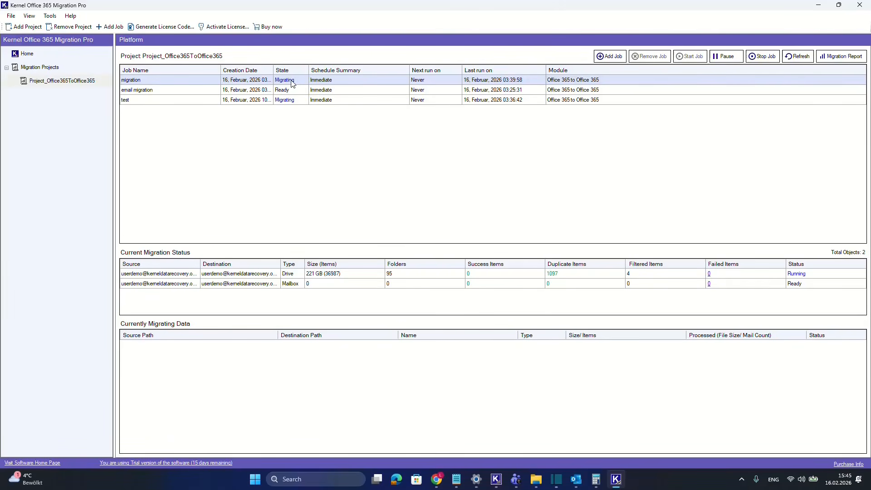
Examine the test job's migration status and its session history in the migration report, closing the report when done
{"action": "left_click", "coordinate": [147, 100]}
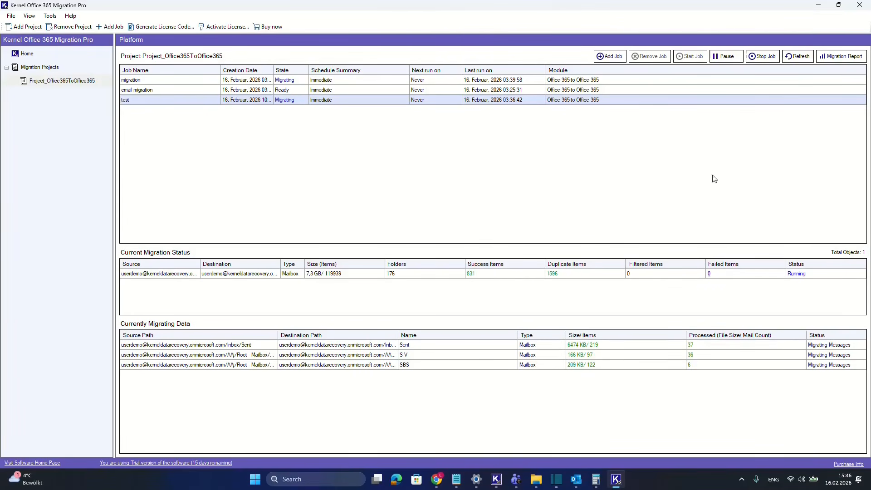
{"action": "left_click", "coordinate": [836, 59]}
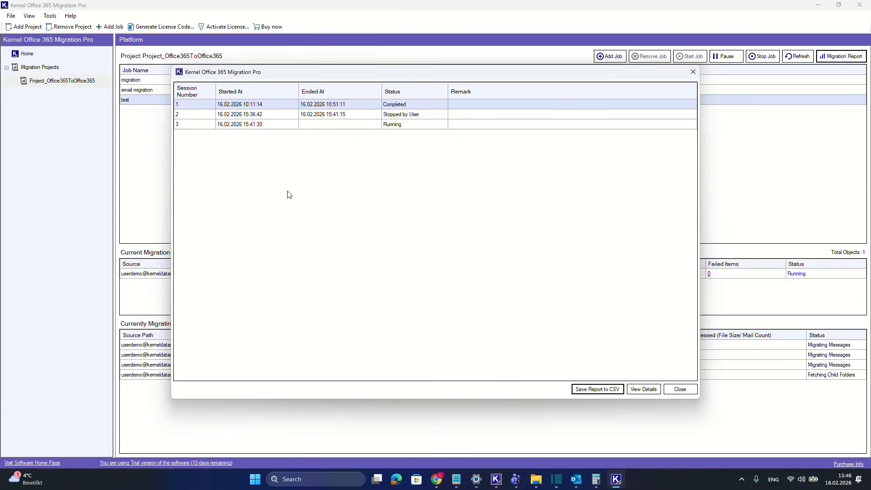
{"action": "left_click", "coordinate": [693, 72]}
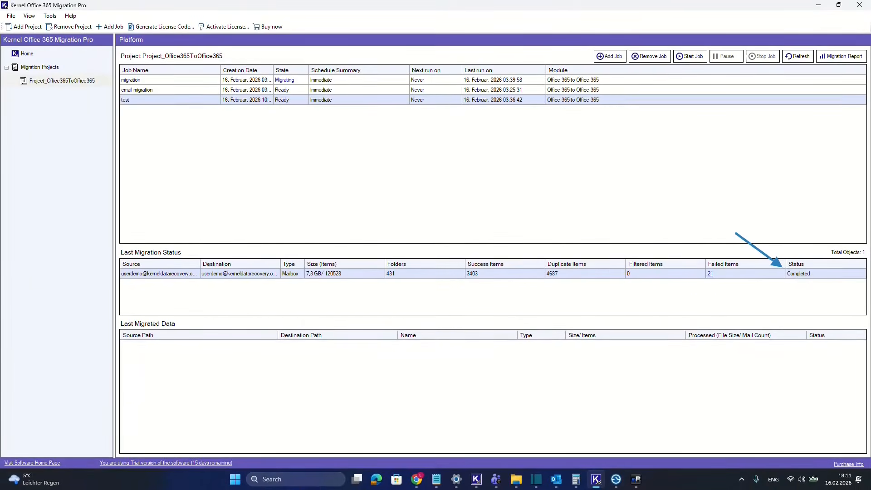
Check the last migration status of the mailbox in the test job
{"action": "left_click", "coordinate": [167, 273]}
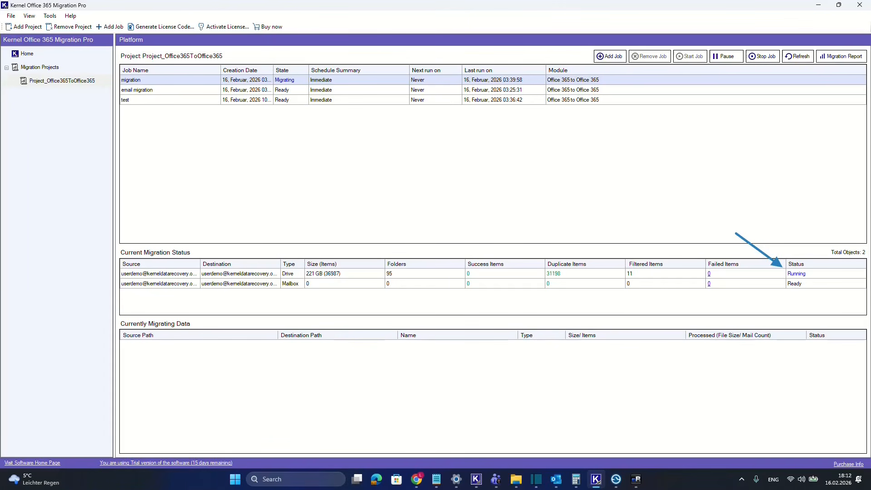
{"action": "left_click", "coordinate": [167, 100]}
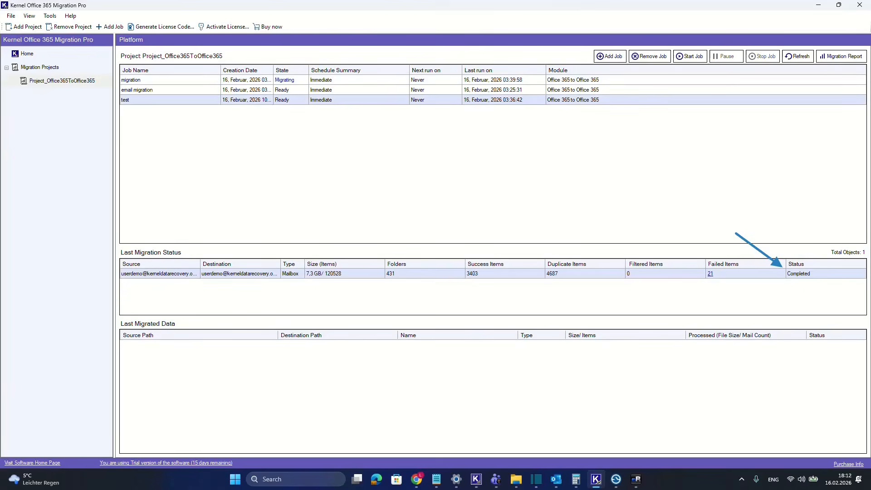